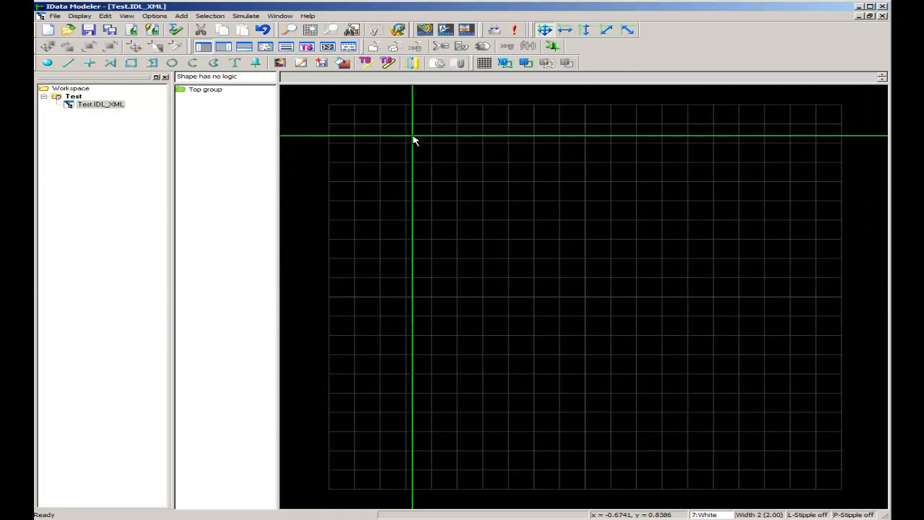
Step: Draw a horizontal line from the grid origin (0, 0) to about x = 0.9 on the positive side
left_click(90, 65)
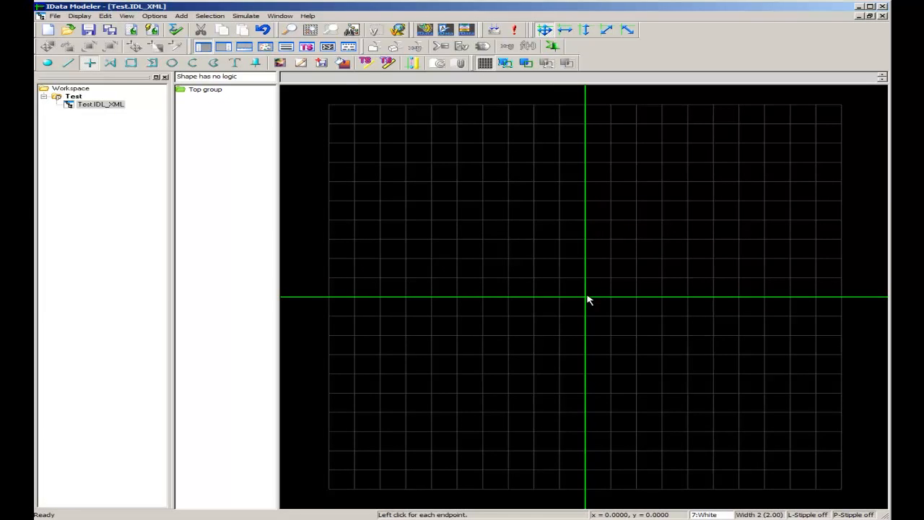
left_click(588, 299)
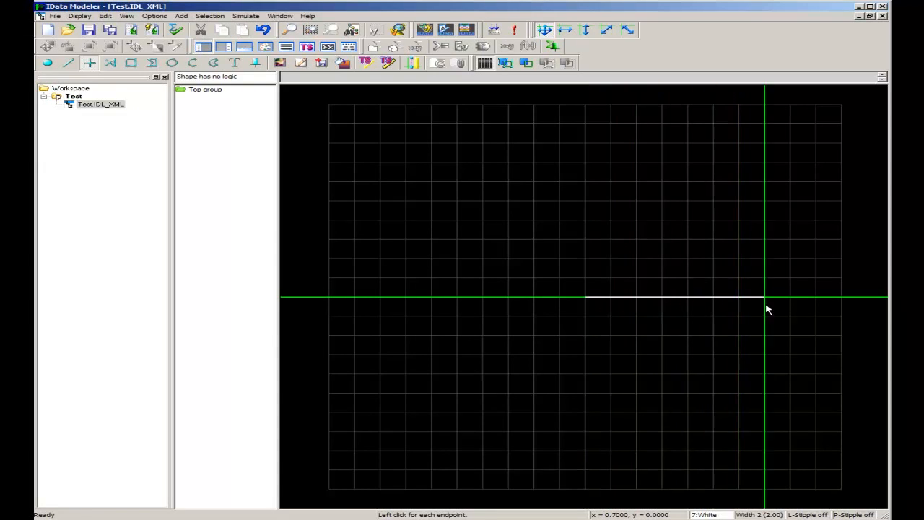
left_click(820, 306)
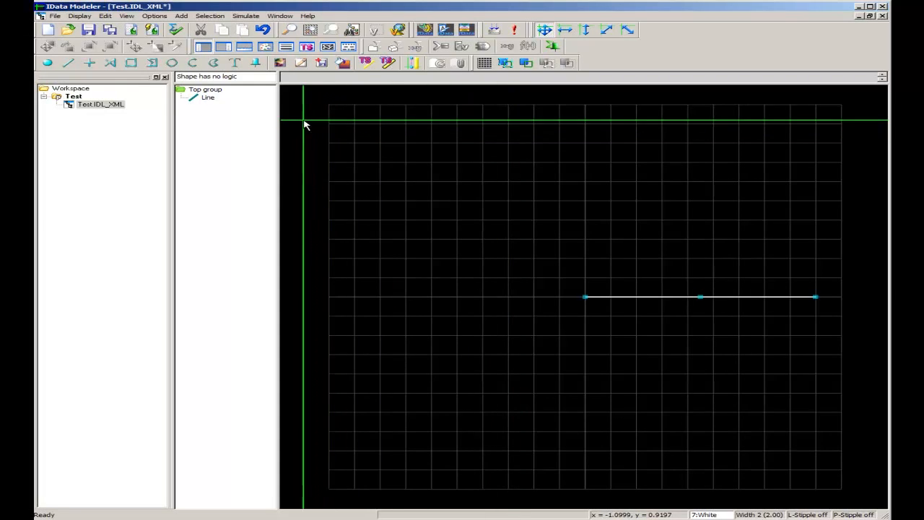
Step: Put the line into a new group, rename the group Pointer, and expand it to show its line
left_click(208, 98)
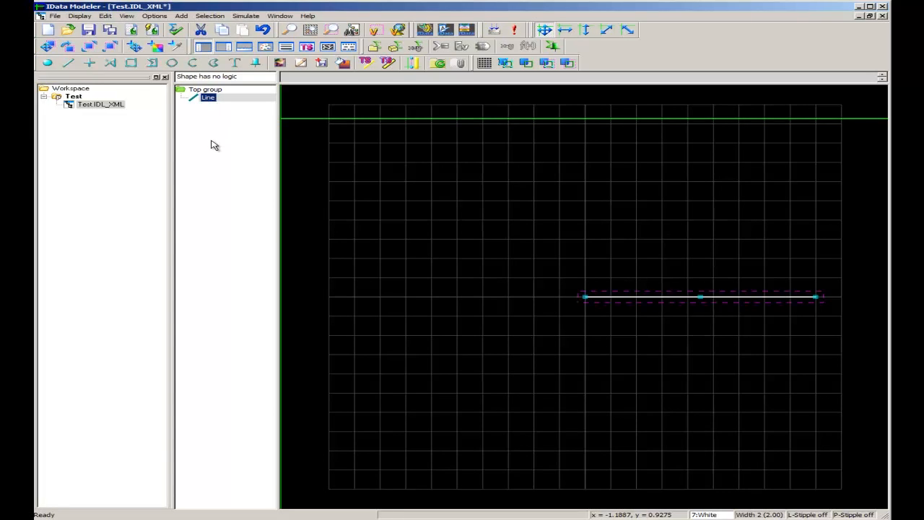
left_click(438, 64)
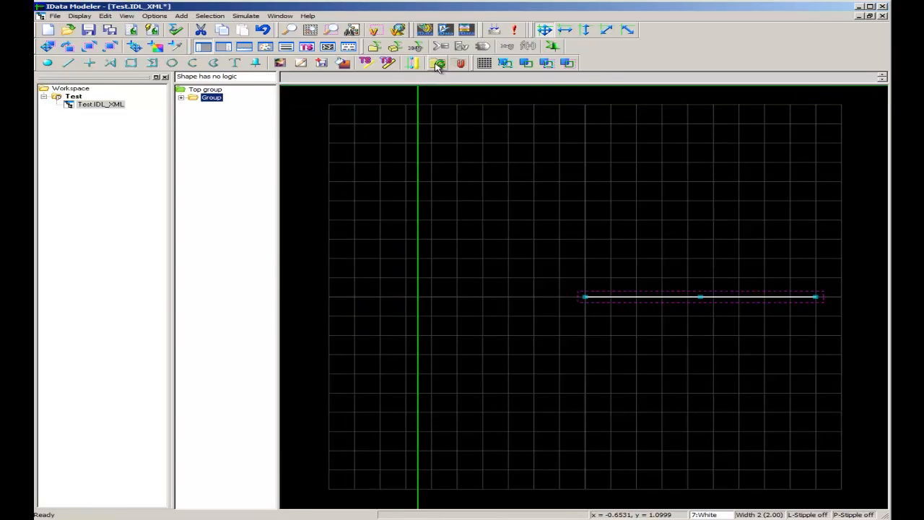
left_click(214, 100)
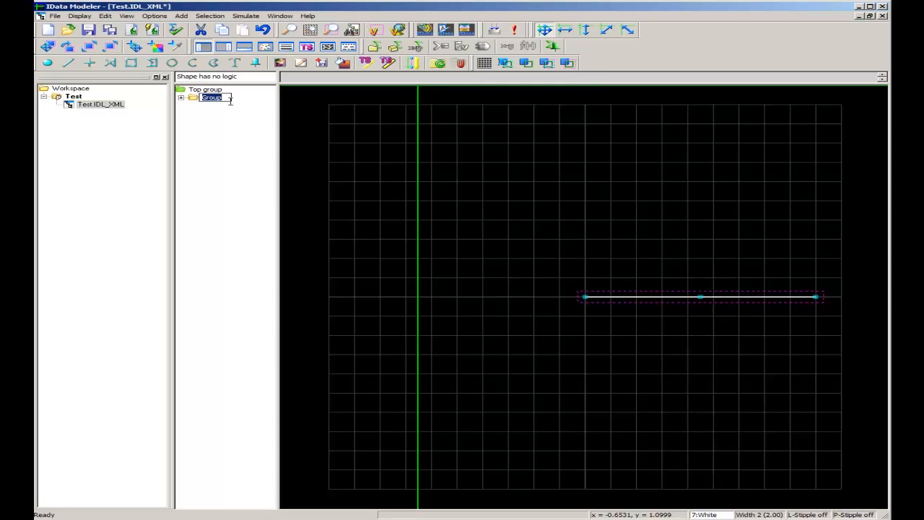
type("Pointer")
key("Return")
left_click(181, 98)
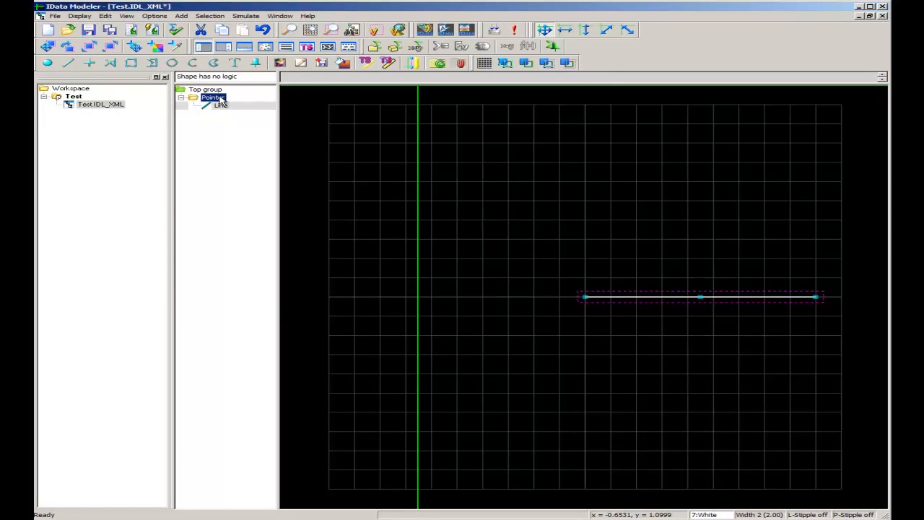
Step: Add a behavior of type Free rotation to the Pointer group
double_click(218, 98)
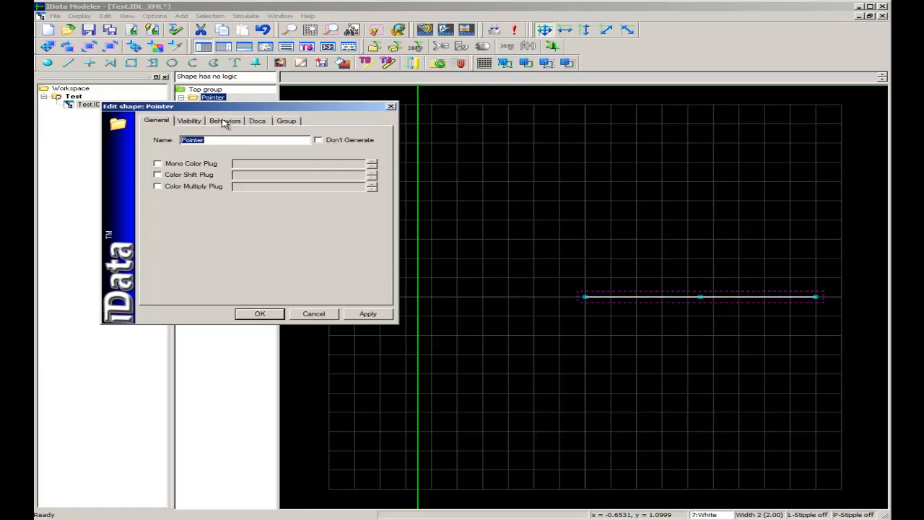
left_click(223, 121)
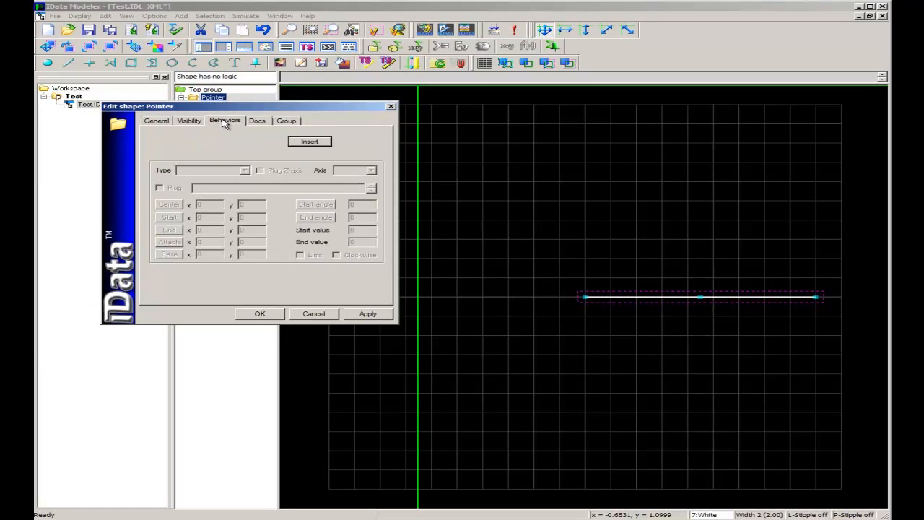
left_click(309, 142)
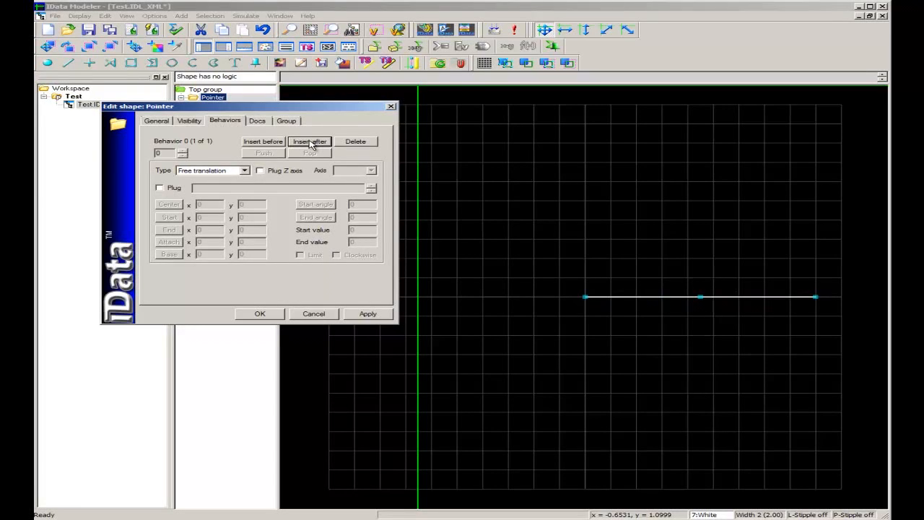
left_click(245, 171)
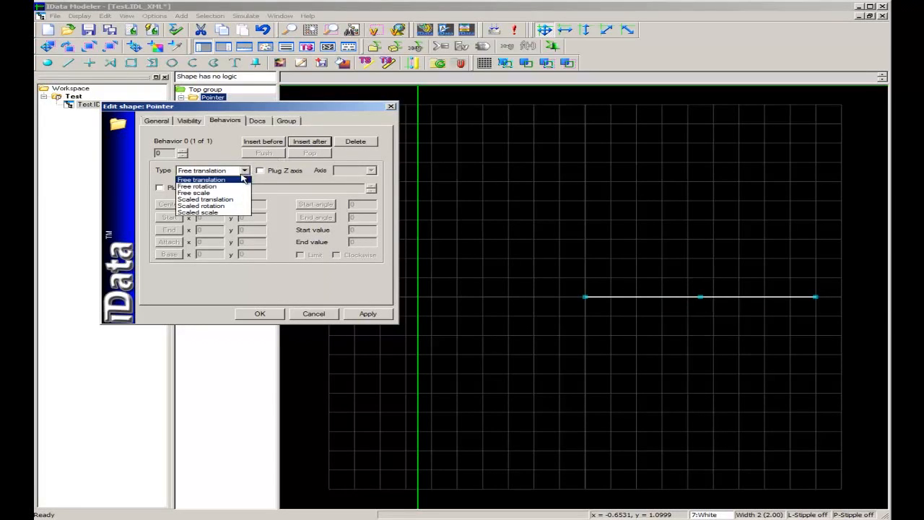
left_click(232, 187)
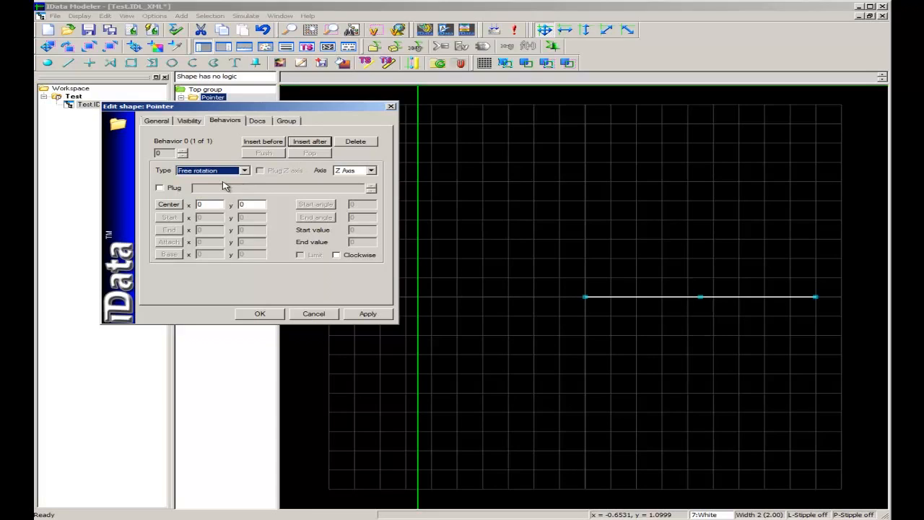
Step: Plug a new float variable named Rotate into the Pointer group's rotation behavior
left_click(160, 188)
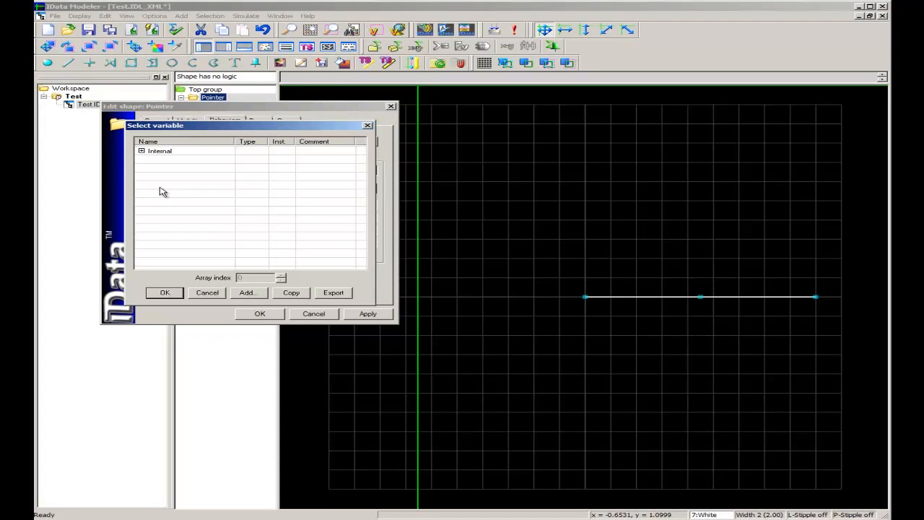
left_click(245, 293)
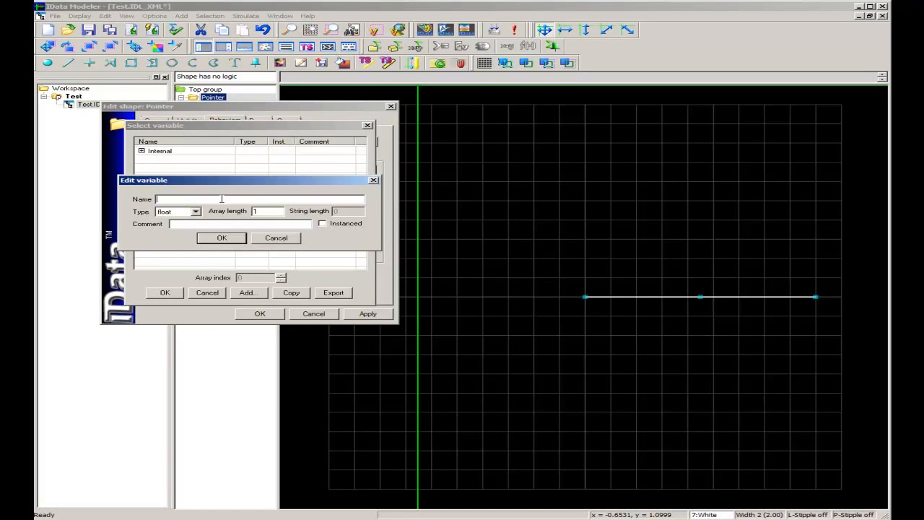
type("Rpotate")
key("BackSpace")
key("BackSpace")
key("BackSpace")
key("BackSpace")
key("BackSpace")
key("BackSpace")
type("otate")
left_click(217, 242)
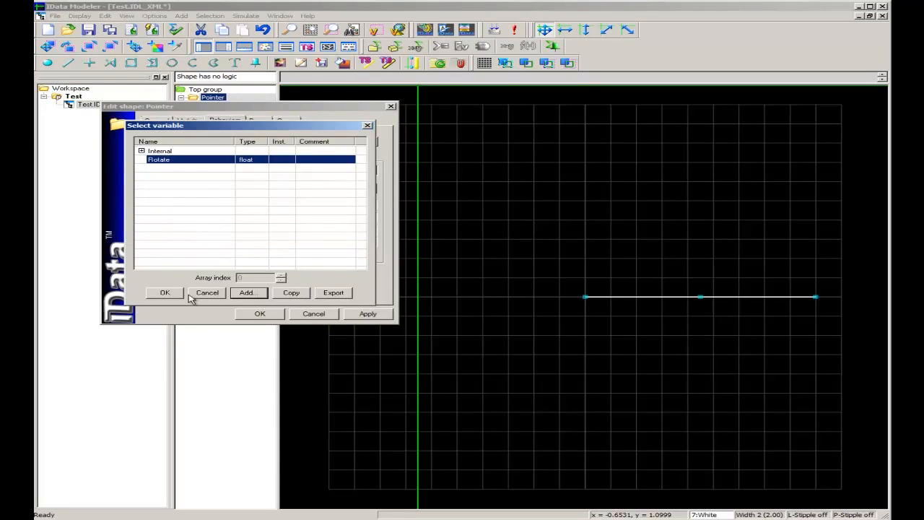
left_click(165, 293)
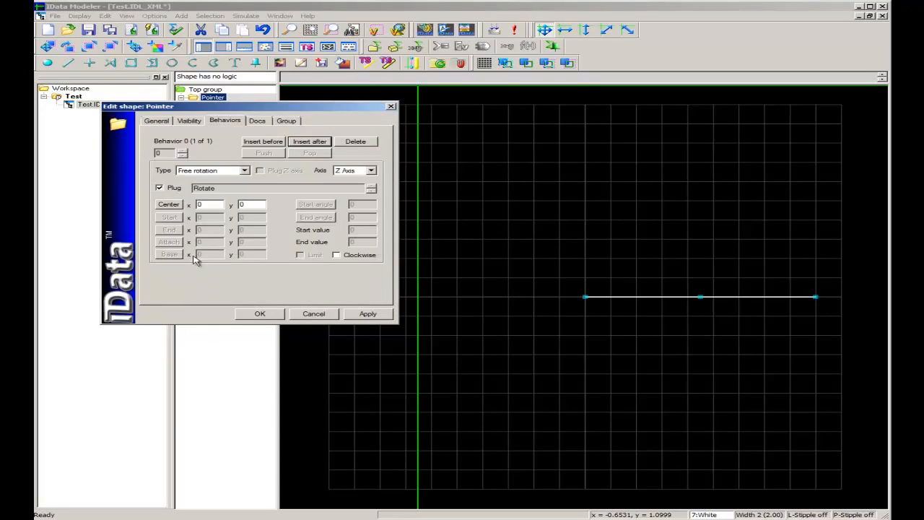
Step: Set the rotation center at the line's endpoint on the origin, make the rotation clockwise, and apply the shape edits
left_click(170, 205)
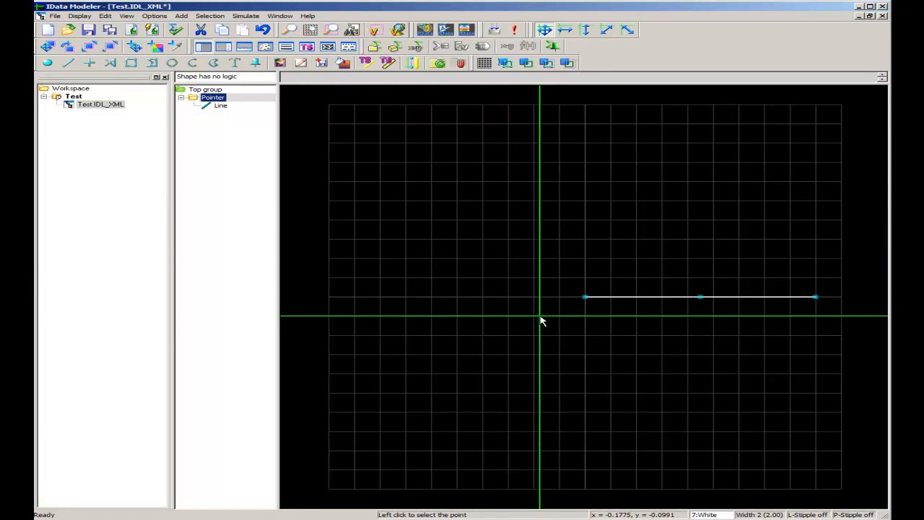
left_click(586, 299)
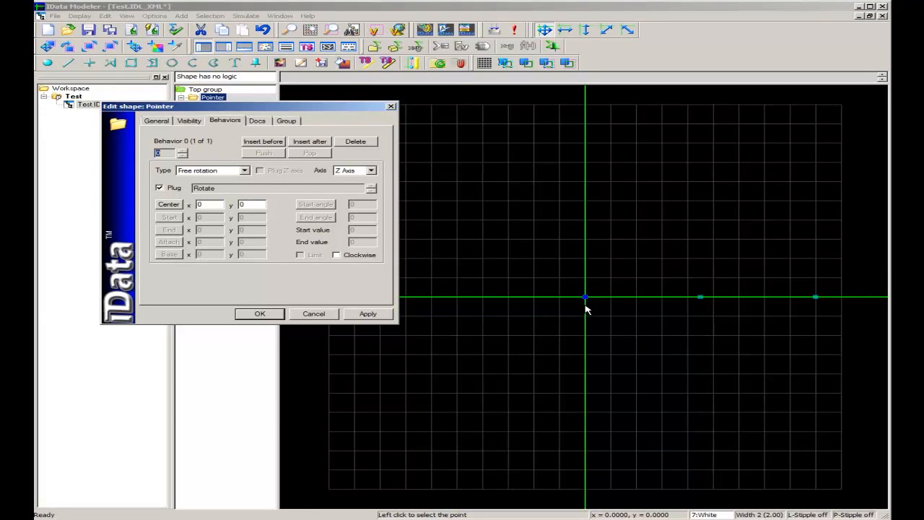
left_click(337, 257)
left_click(260, 314)
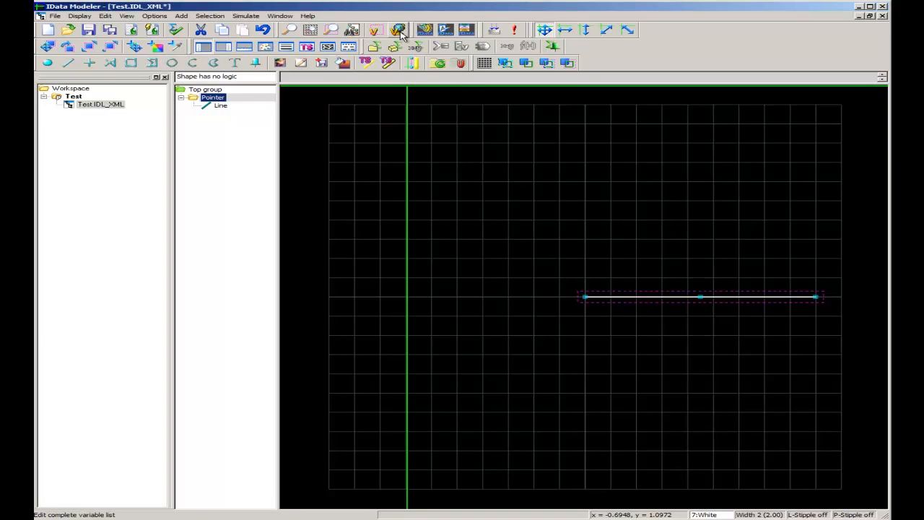
Step: Copy the Rotate variable from the complete variable list to the clipboard as Binary information for TestDataGenerator
left_click(398, 30)
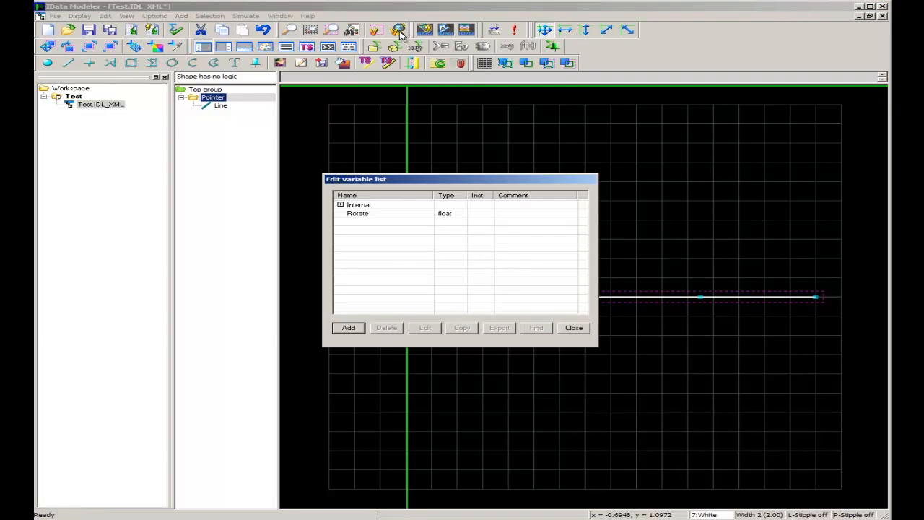
left_click(373, 215)
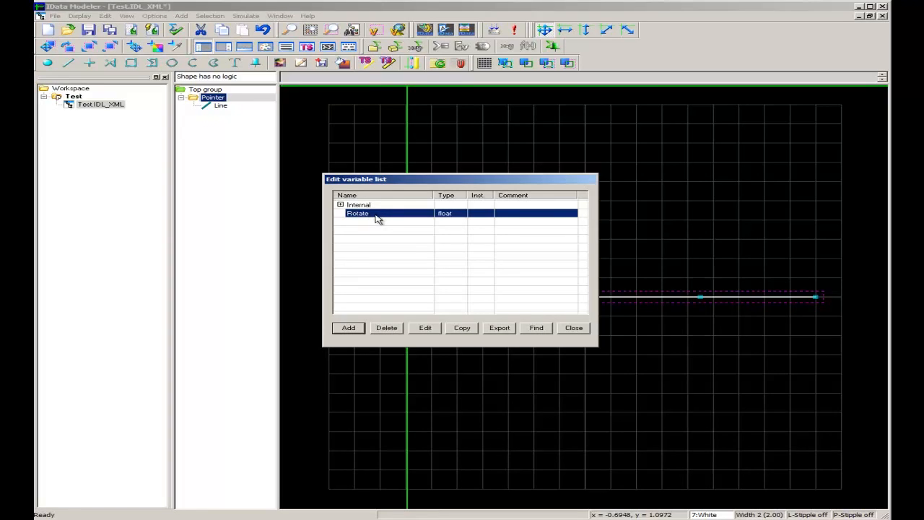
left_click(462, 328)
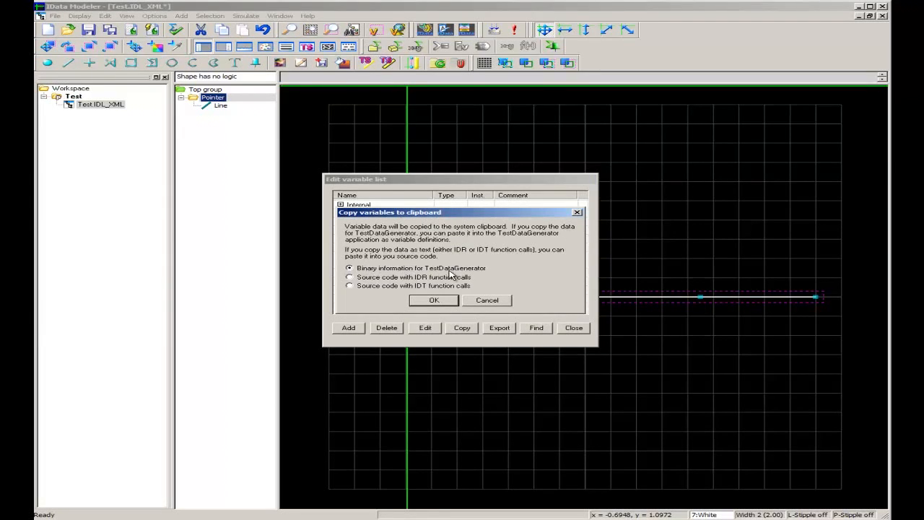
left_click(437, 300)
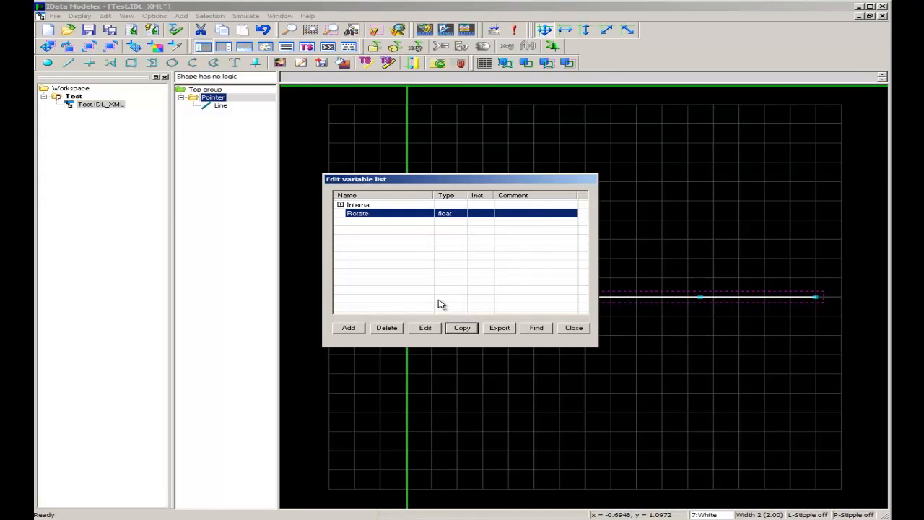
left_click(570, 328)
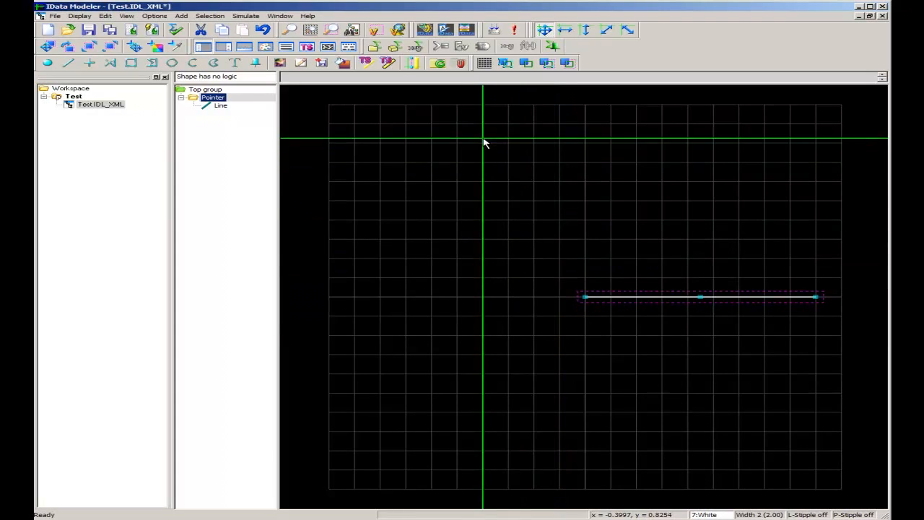
Step: Switch to IDataTDG, paste the copied variable into a new test data document, and move the window aside
left_click(424, 32)
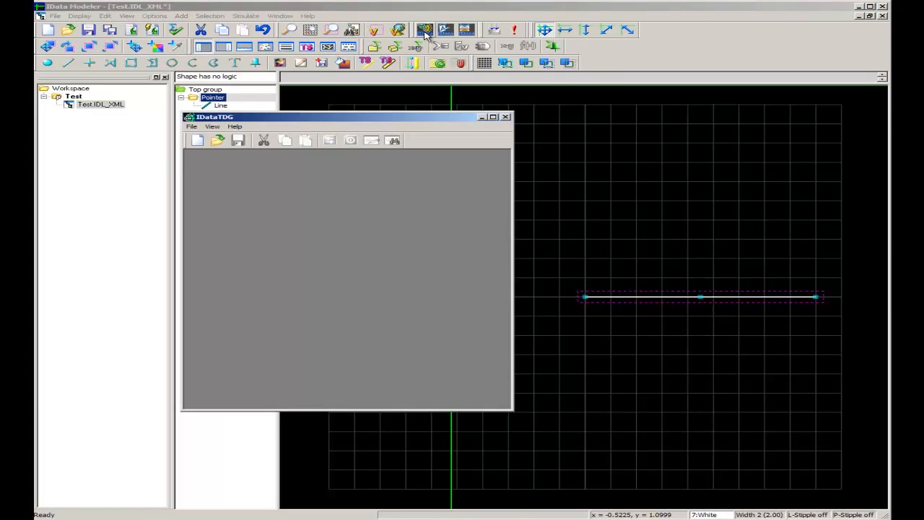
left_click(198, 141)
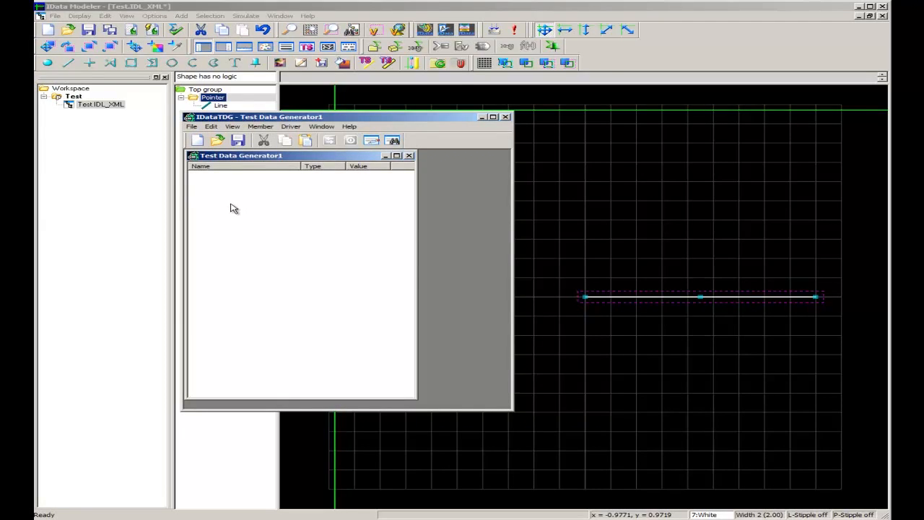
right_click(225, 207)
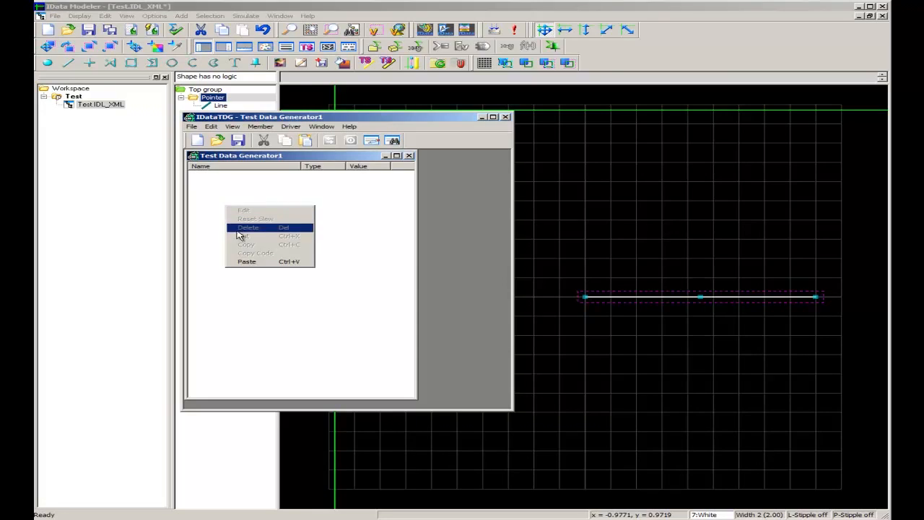
left_click(247, 261)
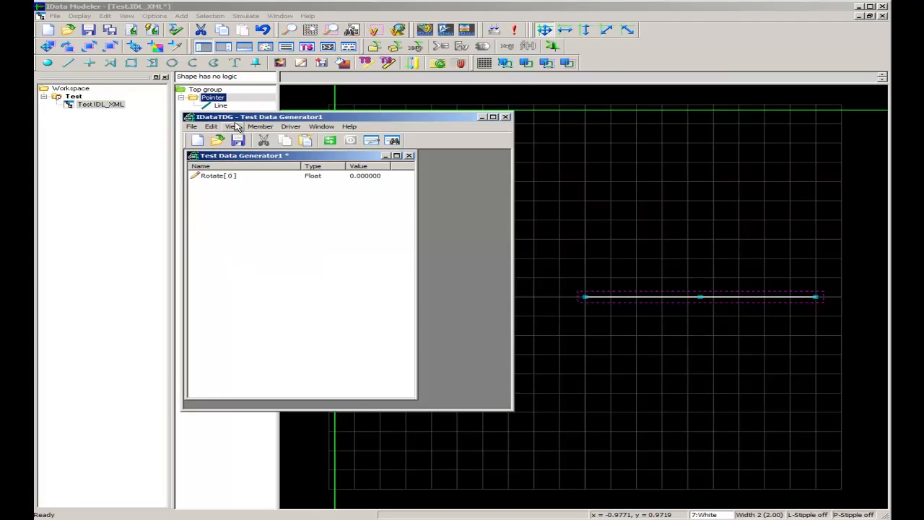
left_click_drag(239, 118, 589, 114)
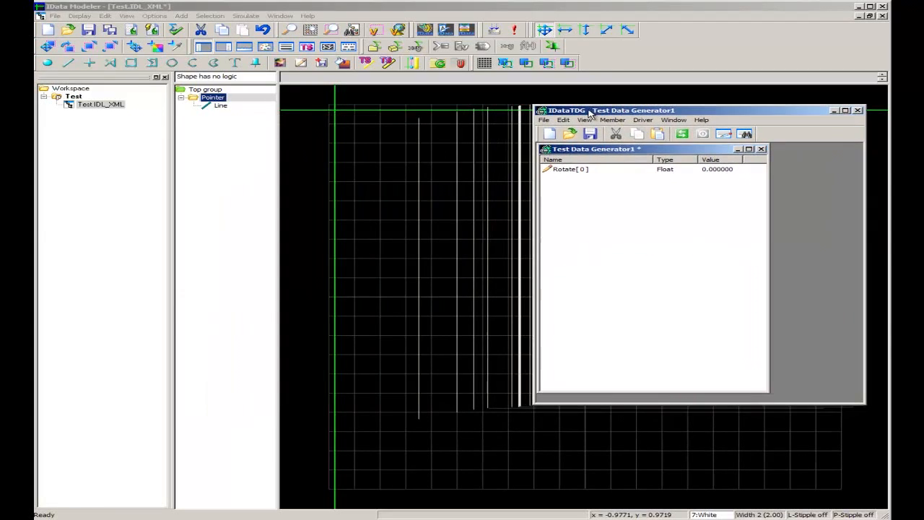
Step: Set the Rotate member's slew to Low to high repeat with a nonzero high value, and activate the test data generator
double_click(580, 170)
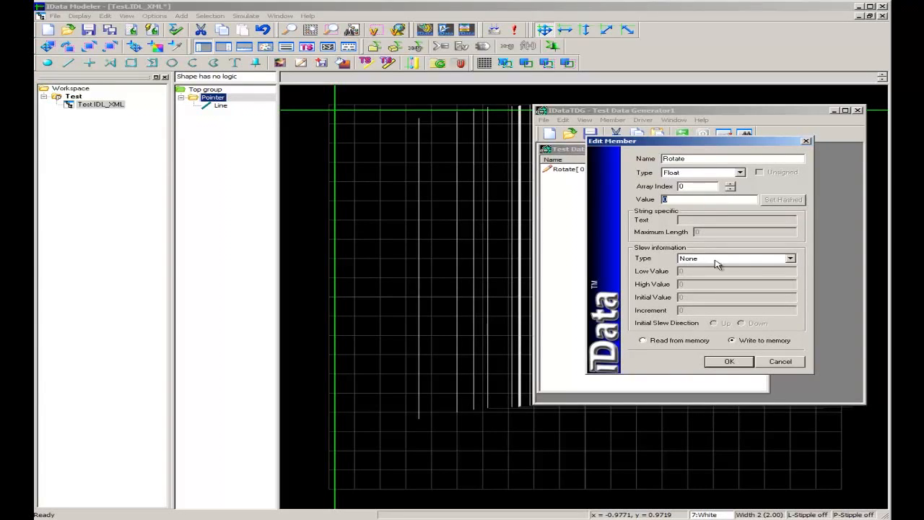
left_click(791, 259)
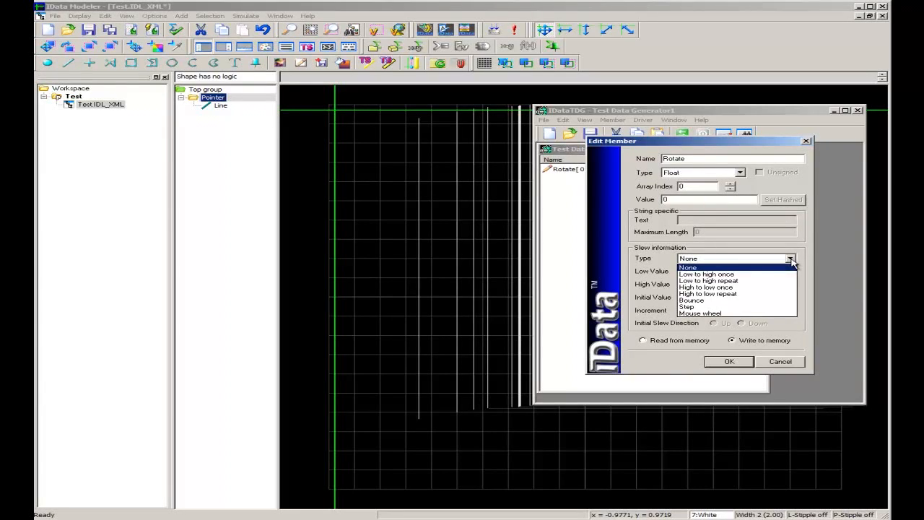
left_click(751, 281)
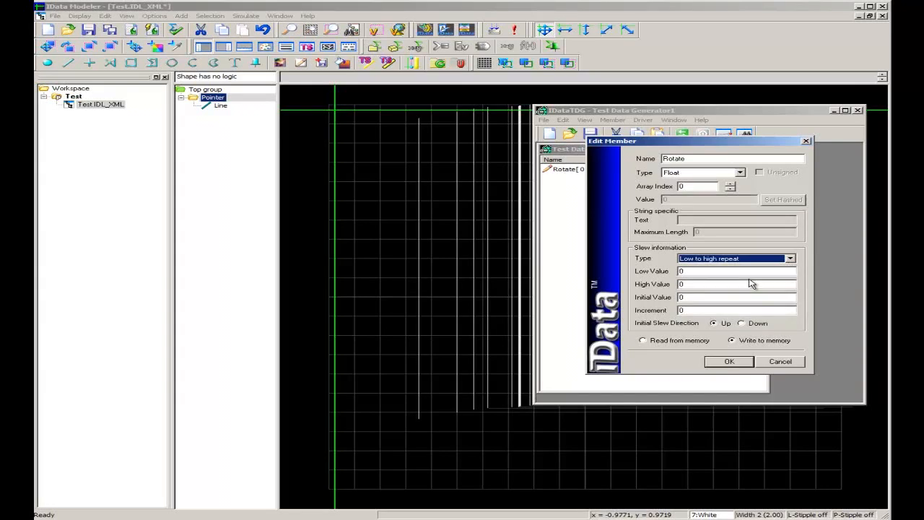
double_click(681, 283)
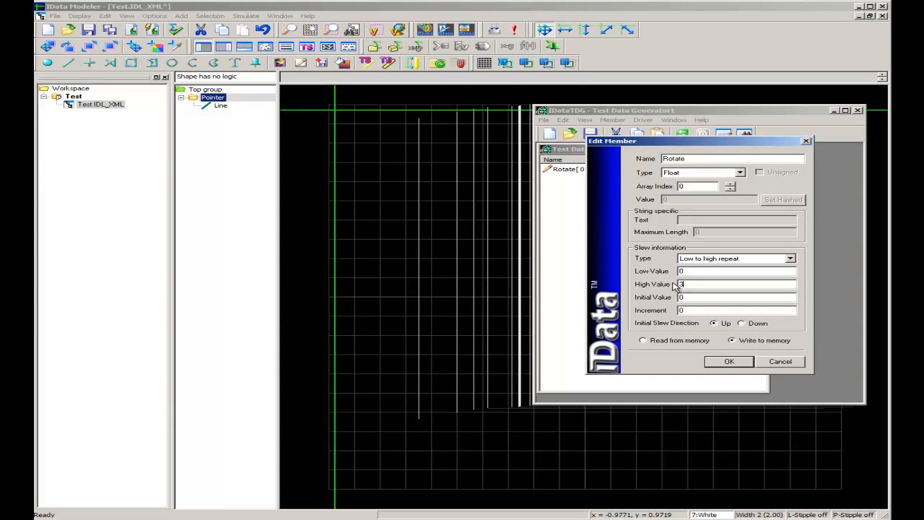
left_click(686, 296)
left_click(729, 361)
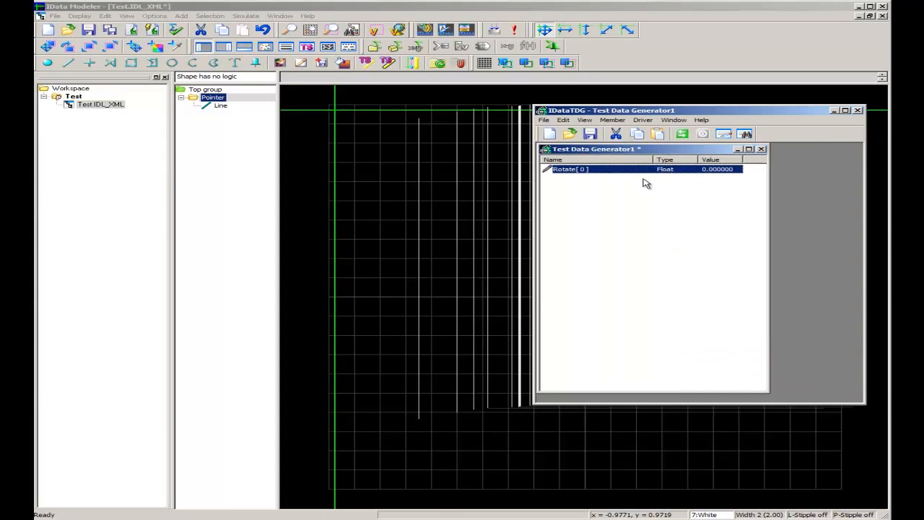
left_click(682, 134)
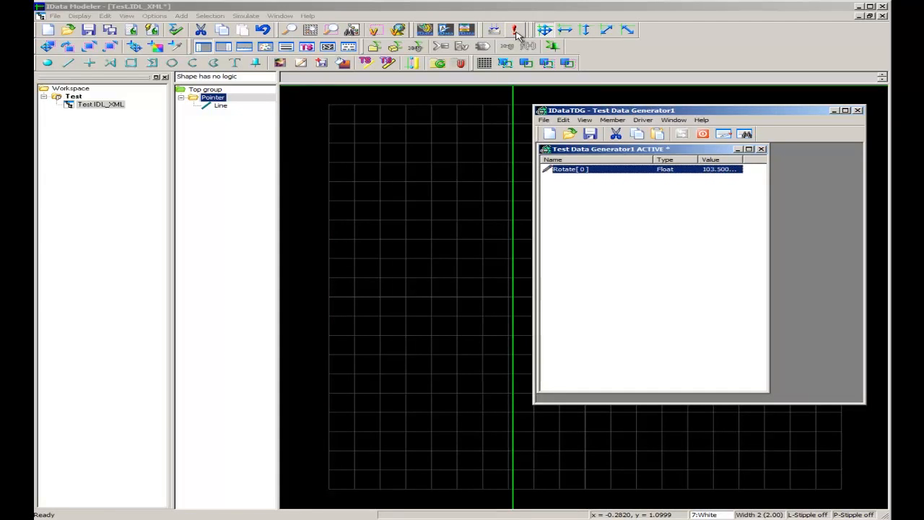
Step: Run the simulation, compare the line's rotation with the Rotate value in IDataTDG, and close the simulation window
left_click(516, 32)
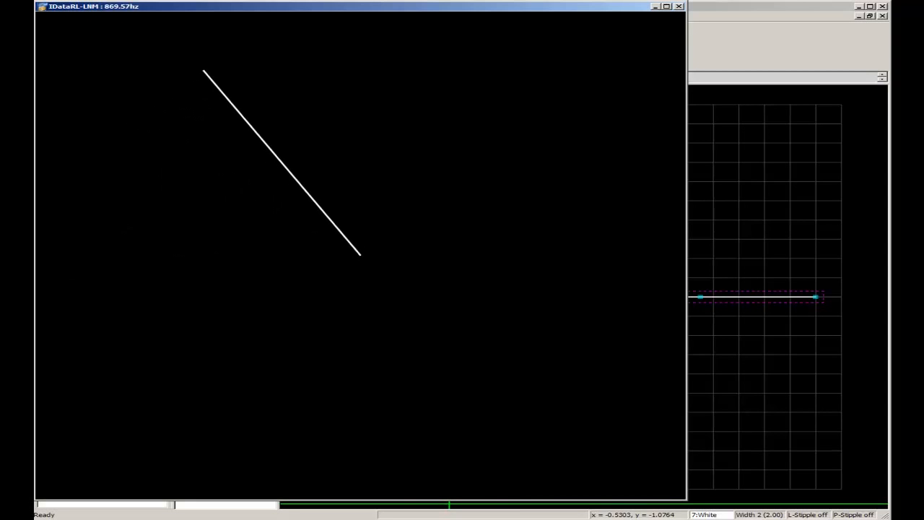
key("alt+Tab")
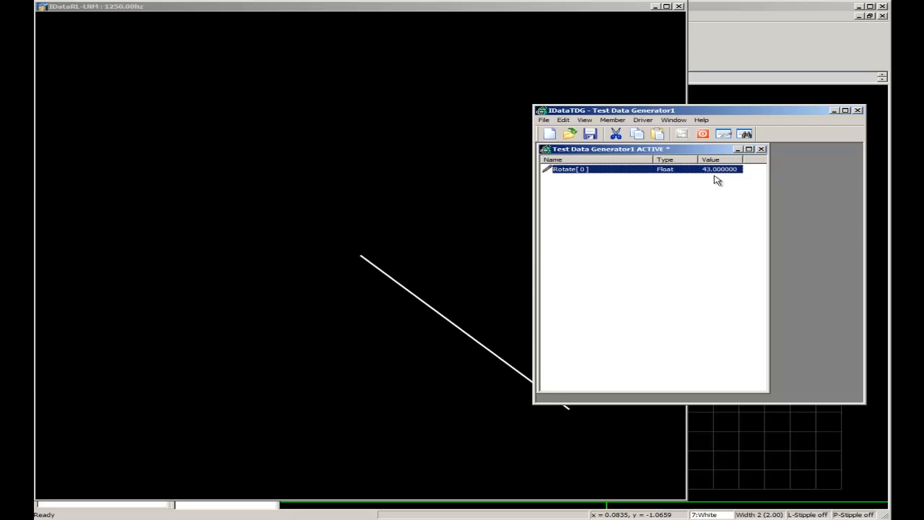
left_click(679, 7)
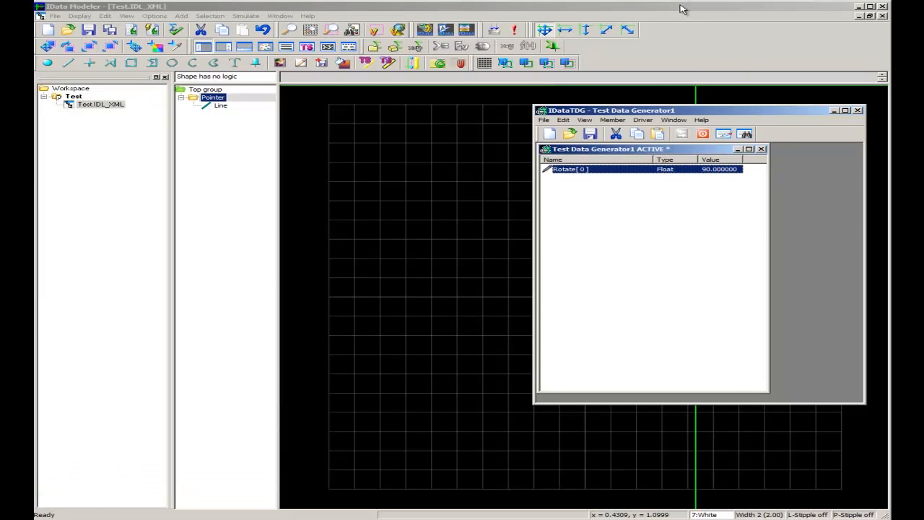
Step: Back in IData Modeler, draw a grid-snapped arrowhead polyline at the line's outer end in the Pointer group, reaching one grid cell above and below
left_click(500, 223)
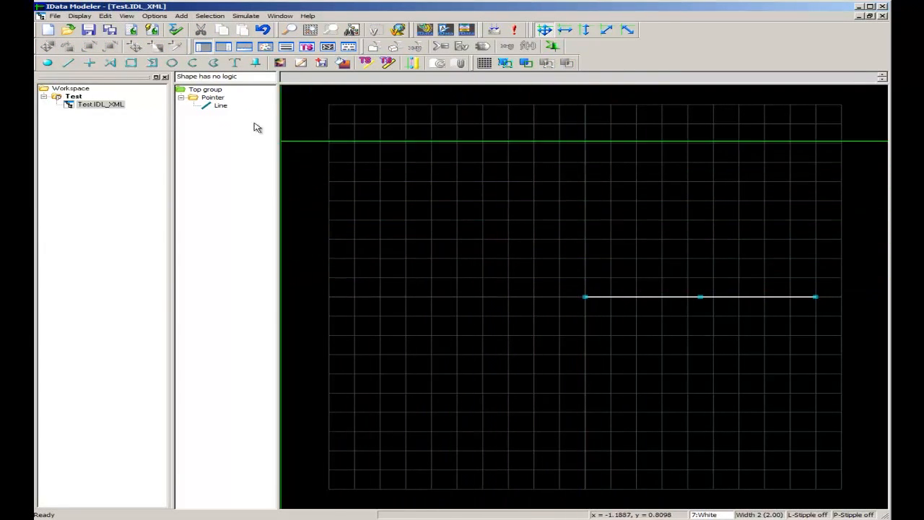
left_click(221, 106)
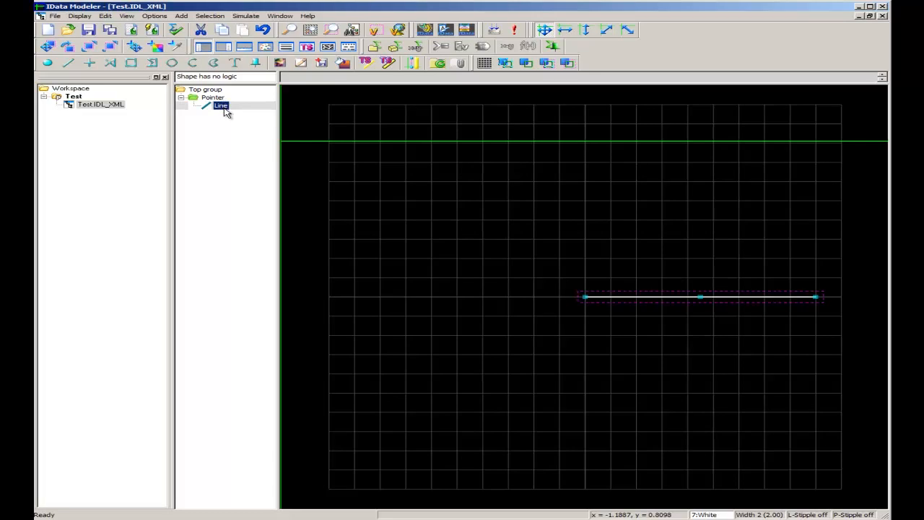
left_click(112, 64)
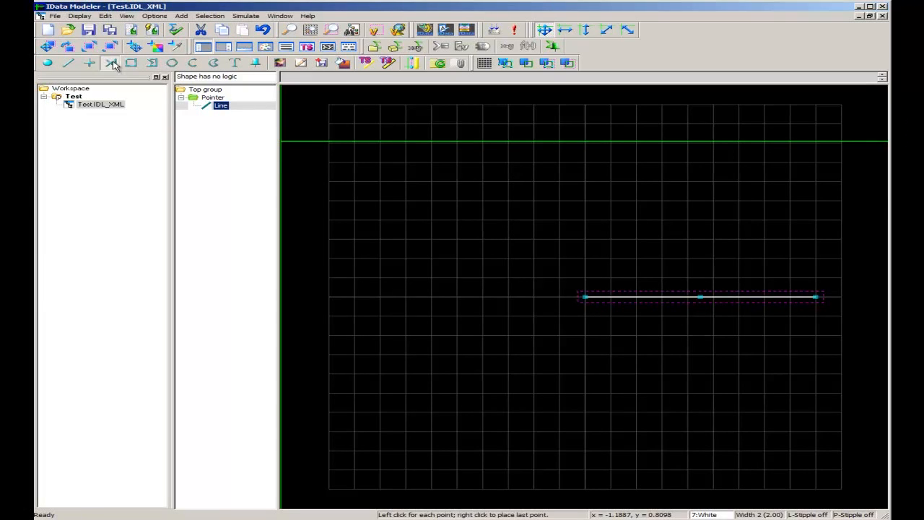
left_click(484, 63)
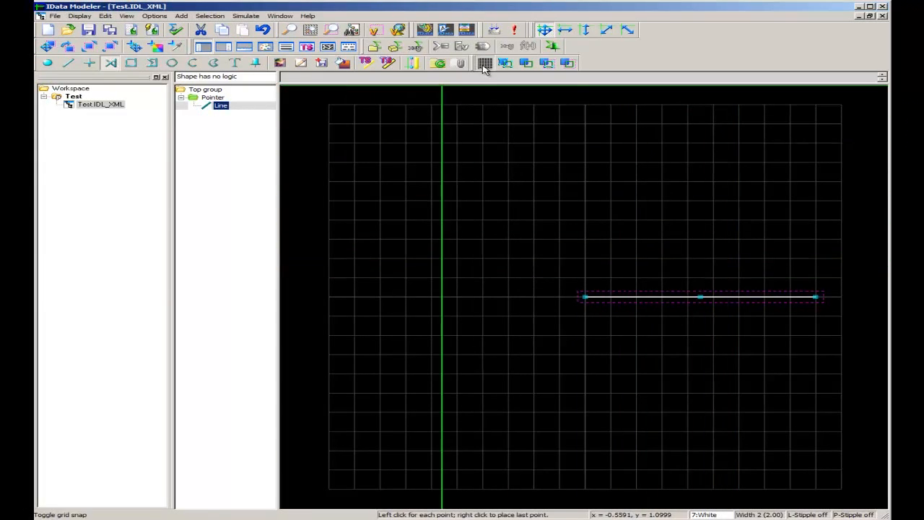
left_click(794, 282)
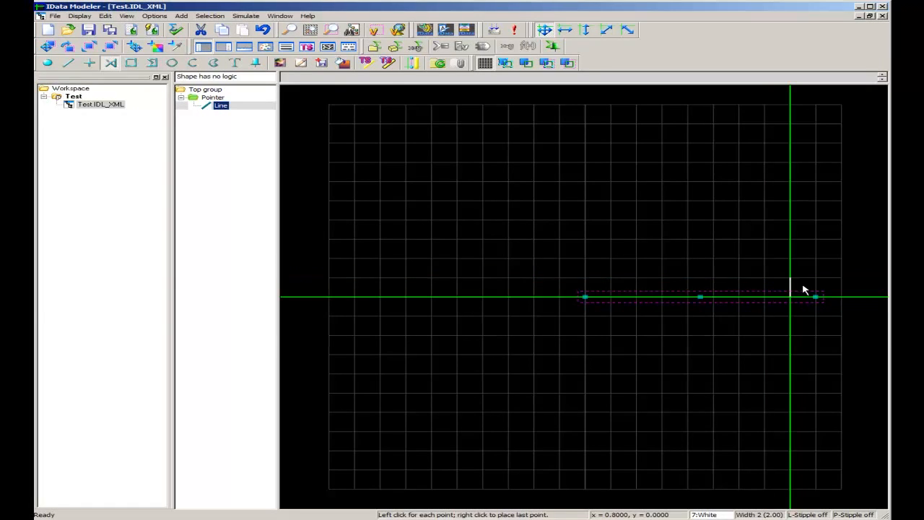
left_click(816, 296)
right_click(791, 316)
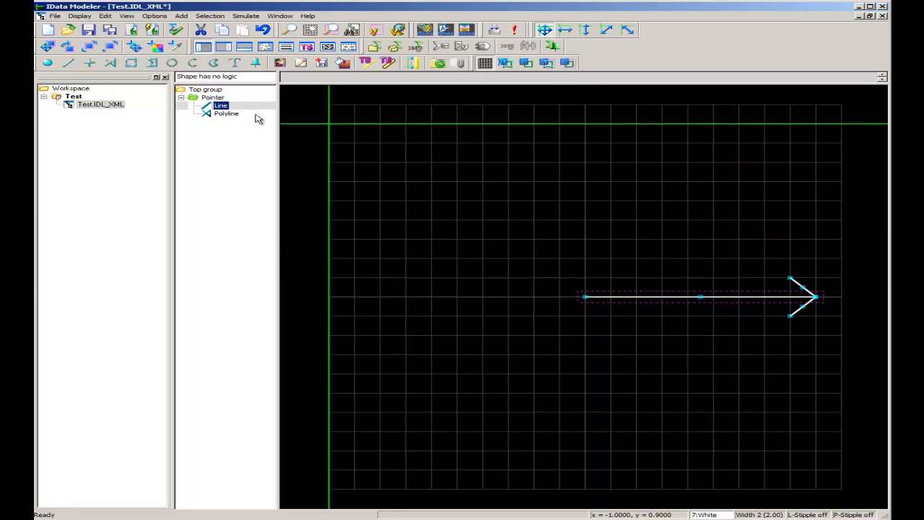
Step: Run the simulation again to check that the arrowhead rotates together with the line
left_click(517, 33)
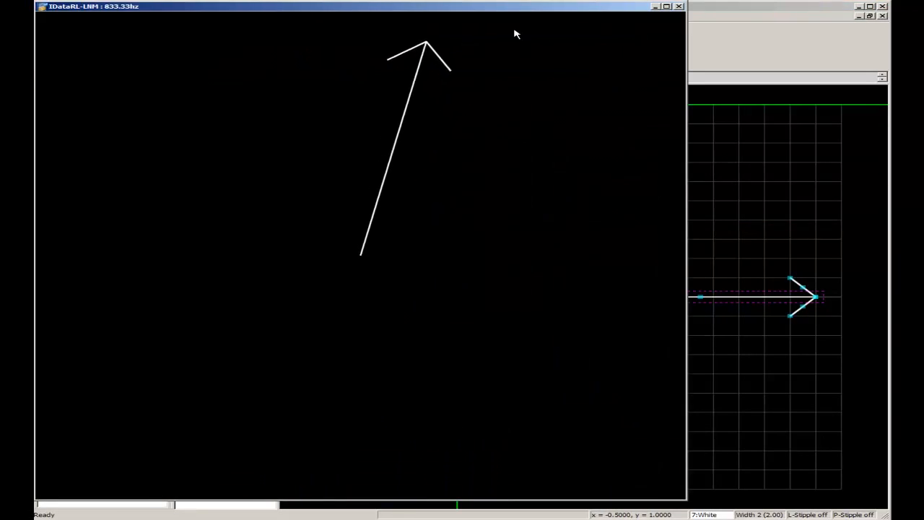